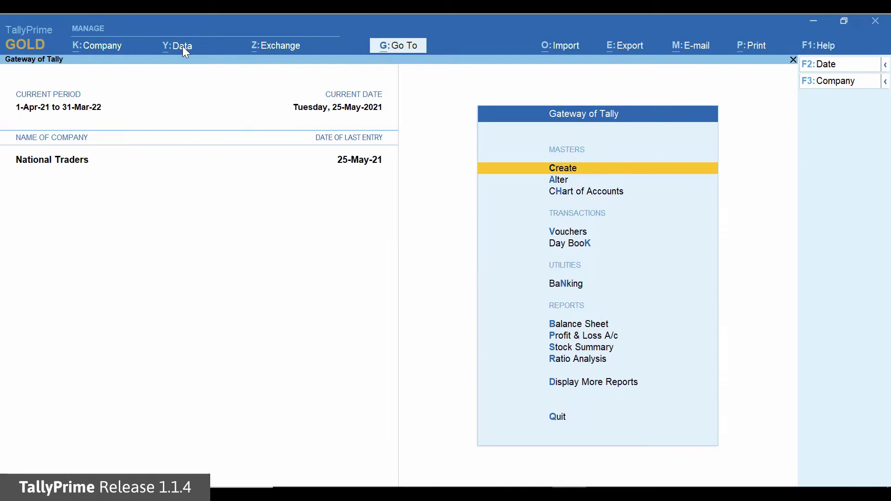
Step: Start a company restore and browse to C:\Data as the restore destination
{"action": "left_click", "coordinate": [182, 46]}
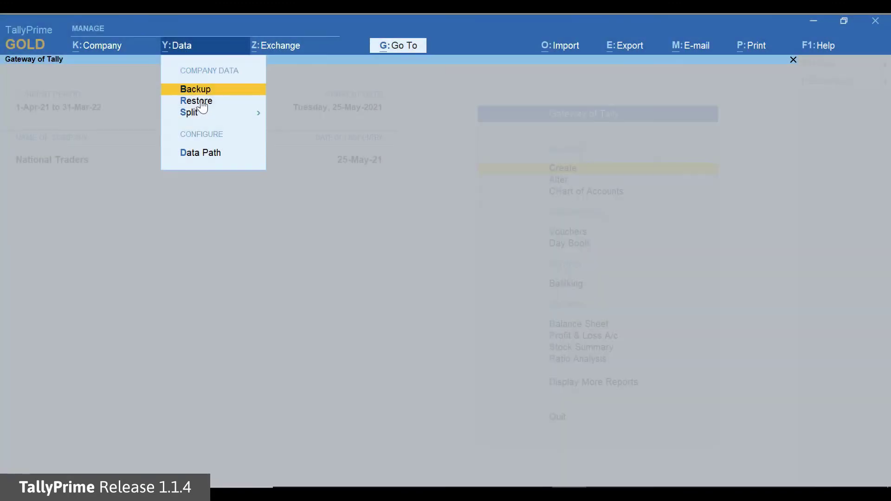
{"action": "left_click", "coordinate": [196, 101]}
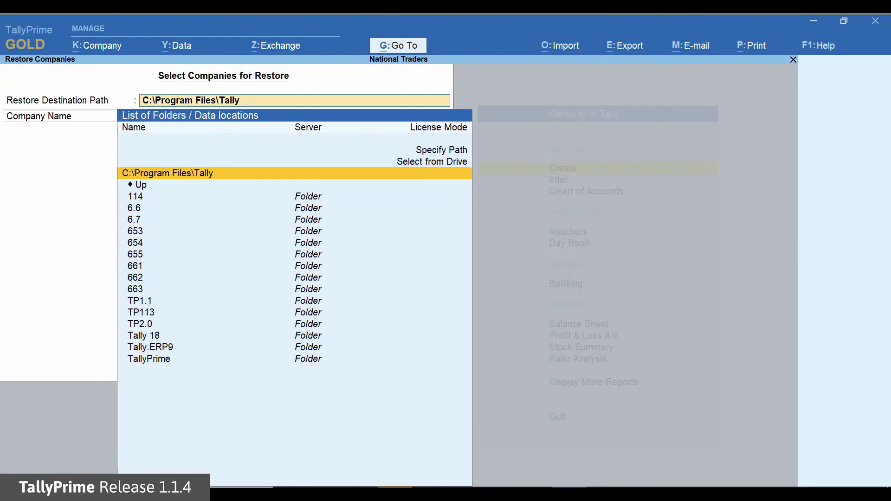
{"action": "key", "text": "Up"}
{"action": "key", "text": "Up"}
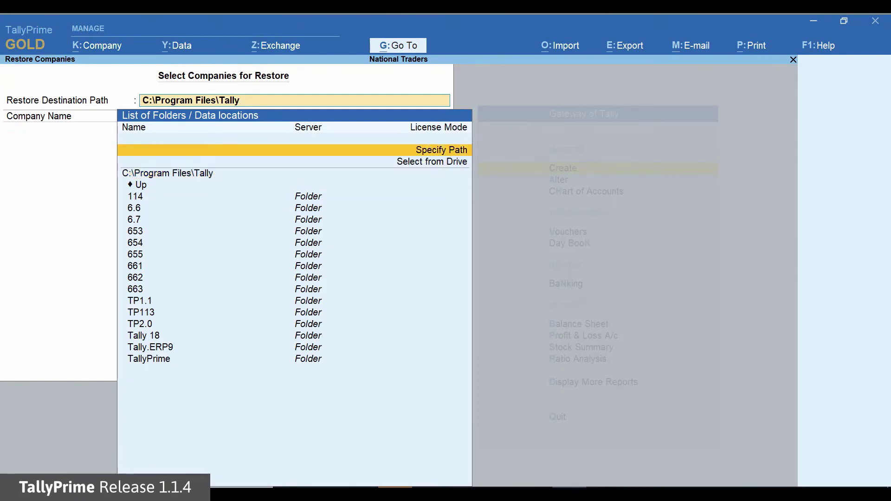
{"action": "key", "text": "Return"}
{"action": "type", "text": "C:\\Data"}
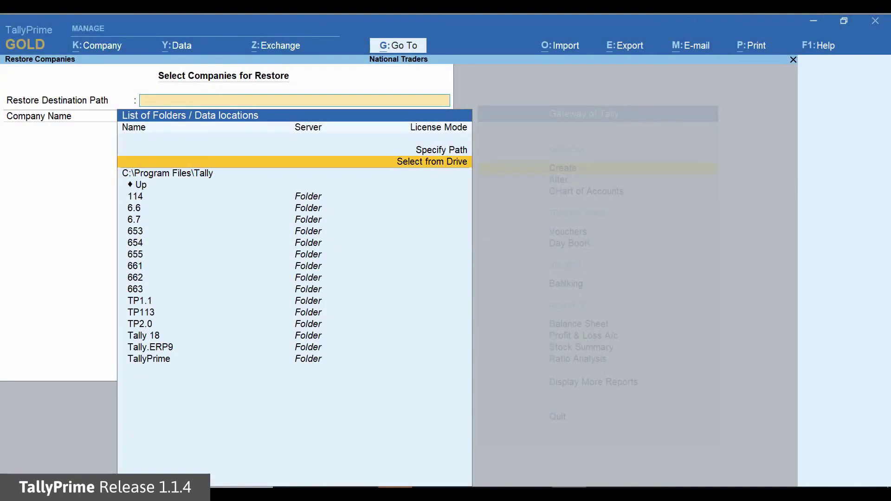
{"action": "key", "text": "Return"}
{"action": "key", "text": "Return"}
{"action": "key", "text": "Down"}
{"action": "key", "text": "Down"}
{"action": "key", "text": "Return"}
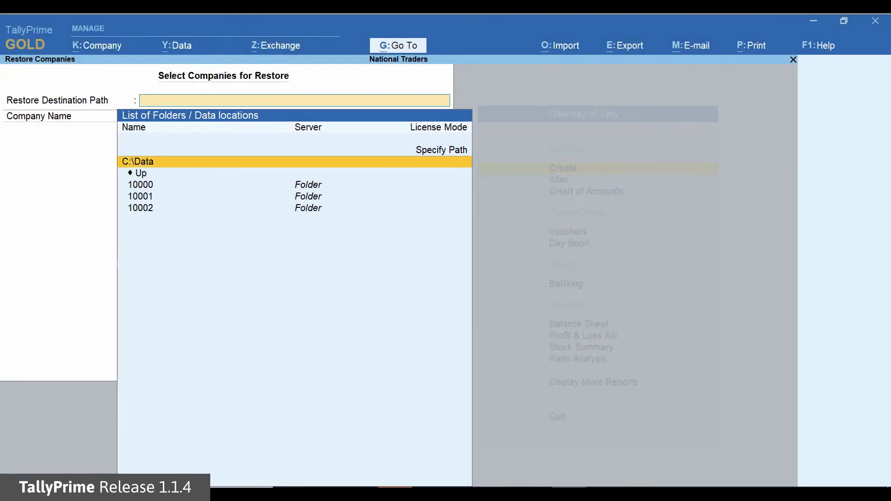
{"action": "key", "text": "Return"}
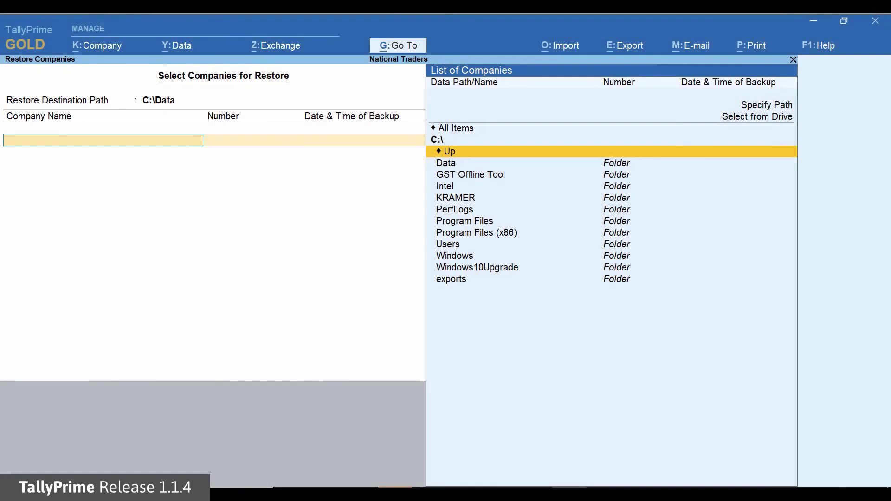
Step: List companies in backup folder D:\Backup\24-May and add National Enterprises (10000)
{"action": "key", "text": "Up"}
{"action": "key", "text": "Up"}
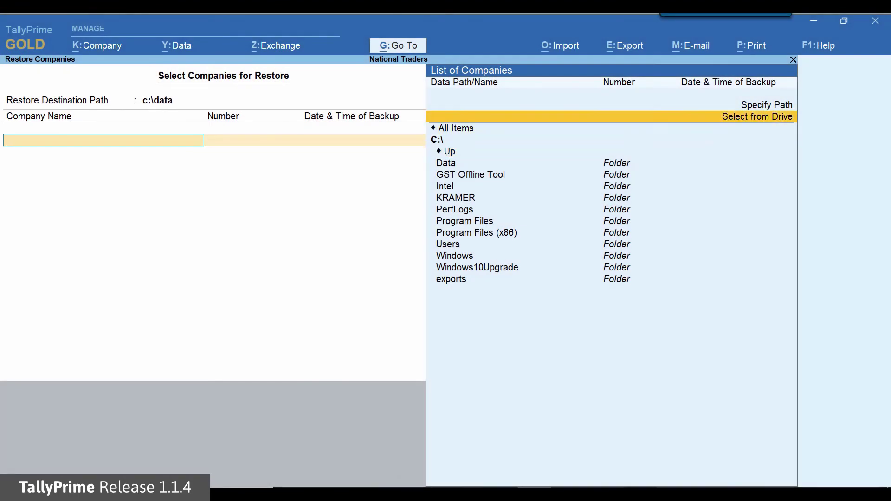
{"action": "key", "text": "Up"}
{"action": "key", "text": "Return"}
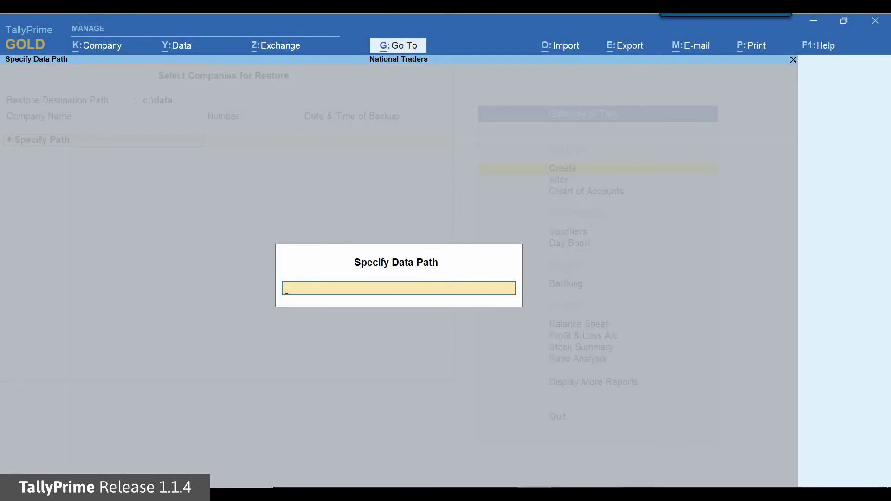
{"action": "type", "text": "D:\\Backup\\24-May"}
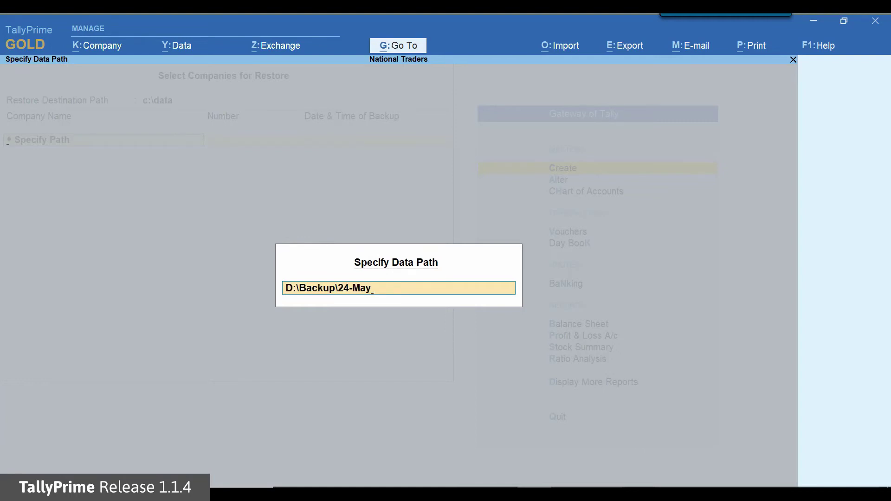
{"action": "key", "text": "Return"}
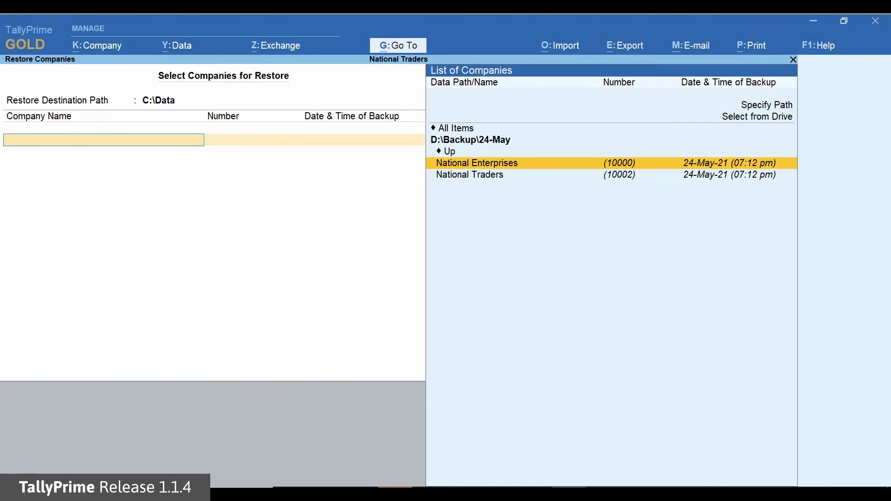
{"action": "key", "text": "Return"}
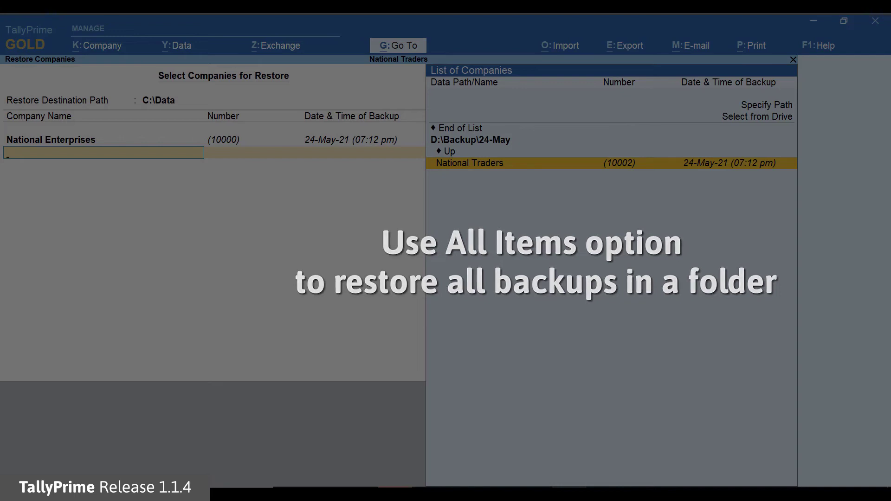
Step: Add National Traders (10002) to the restore list and end the company selection
{"action": "key", "text": "Return"}
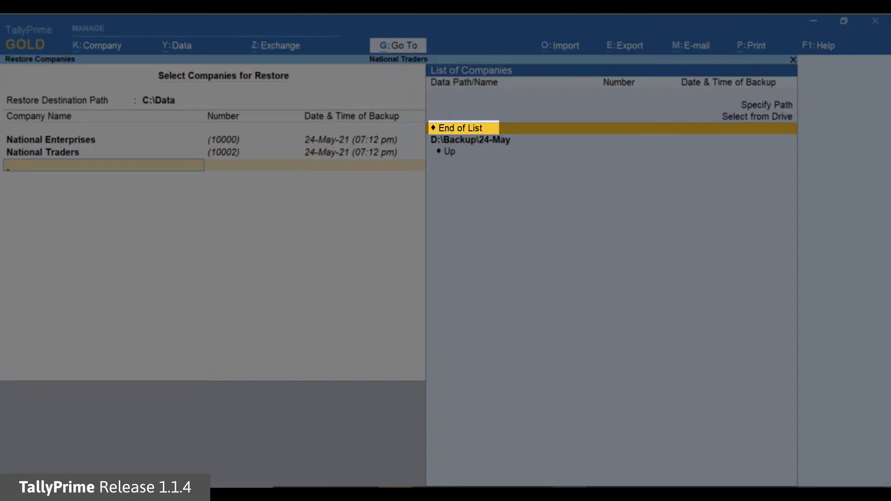
{"action": "key", "text": "Return"}
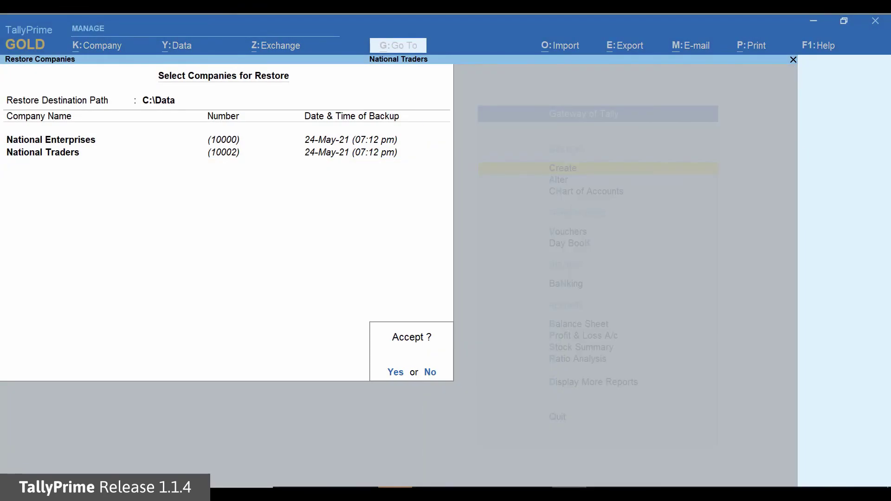
Step: Accept the restore, then decline overwriting the existing company folder 10000
{"action": "key", "text": "Return"}
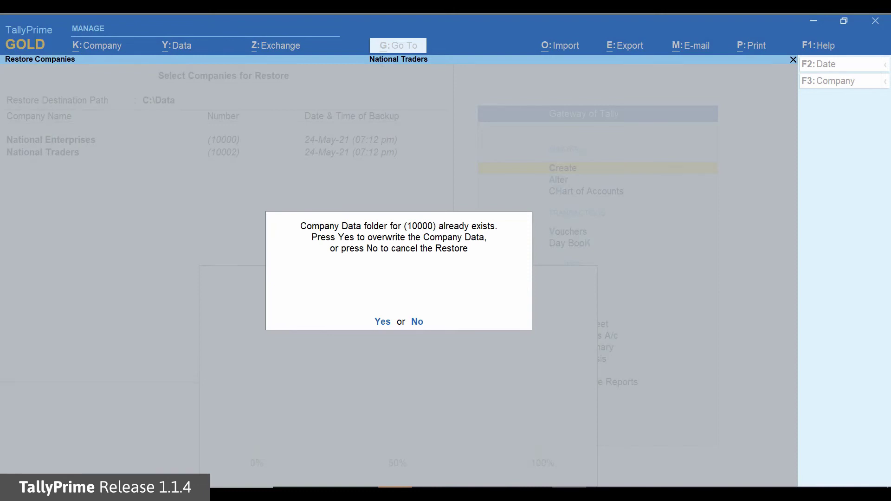
{"action": "left_click", "coordinate": [417, 321]}
Step: Dismiss the Companies not restored message and start a new company restore
{"action": "key", "text": "Return"}
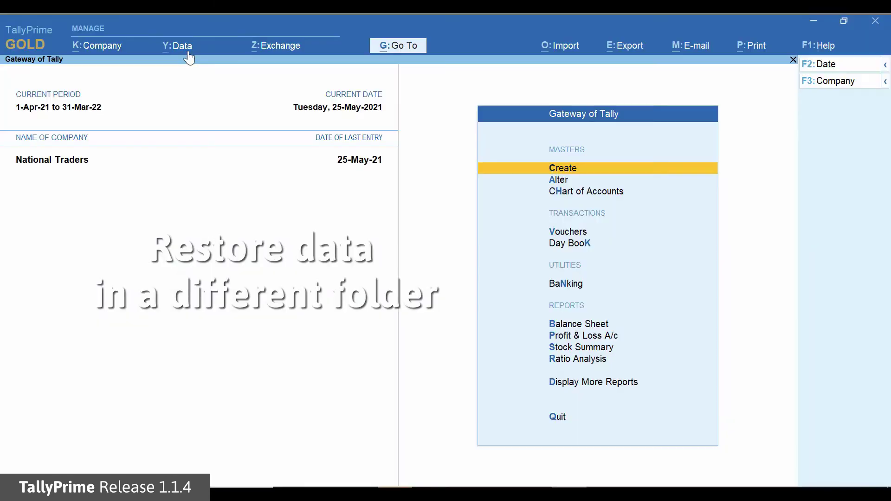
{"action": "left_click", "coordinate": [183, 45]}
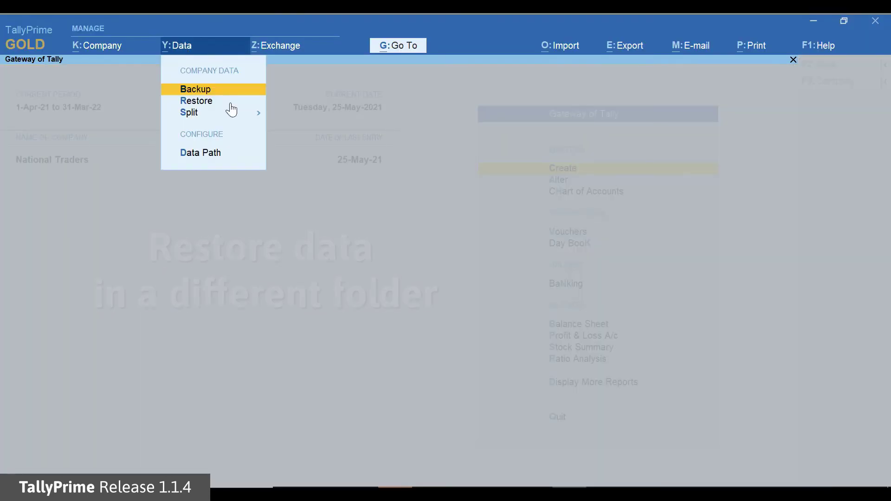
{"action": "left_click", "coordinate": [209, 100]}
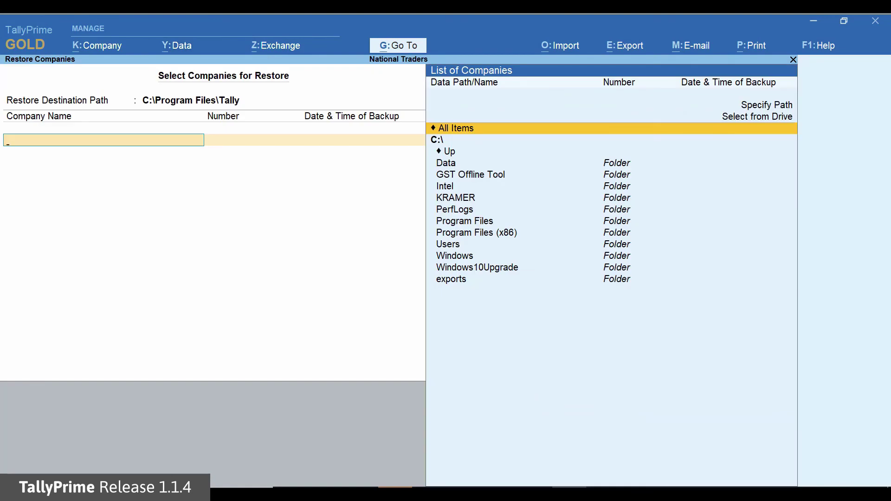
Step: Set C:\Data\25-May as the destination and add both companies via All Items
{"action": "key", "text": "BackSpace"}
{"action": "key", "text": "Up"}
{"action": "key", "text": "Up"}
{"action": "key", "text": "Return"}
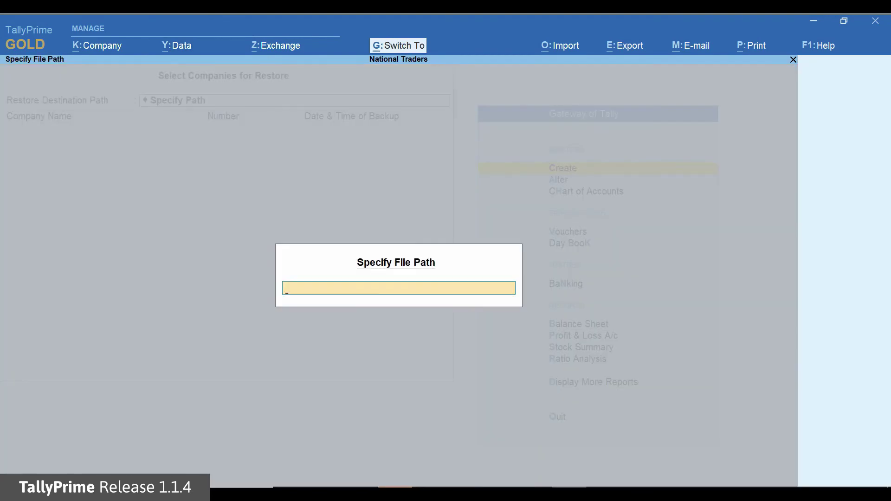
{"action": "type", "text": "C:\\Data\\25-May"}
{"action": "key", "text": "Return"}
{"action": "key", "text": "Return"}
{"action": "key", "text": "Return"}
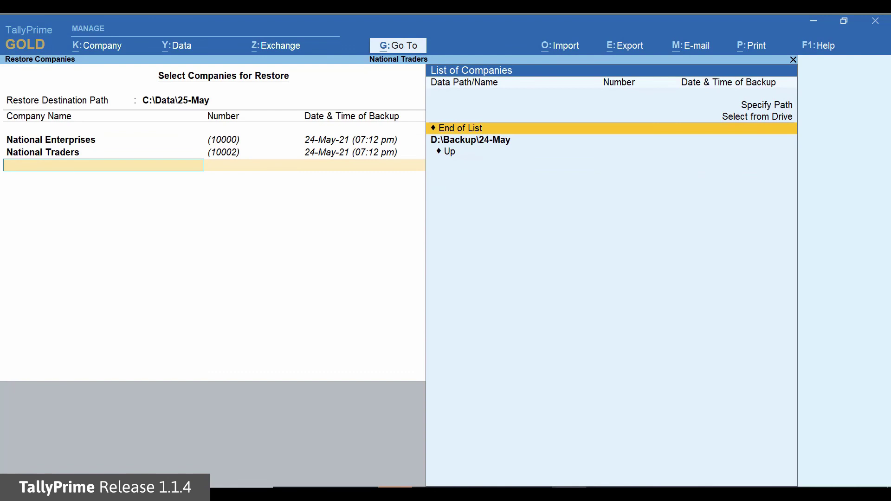
{"action": "key", "text": "Return"}
{"action": "key", "text": "Return"}
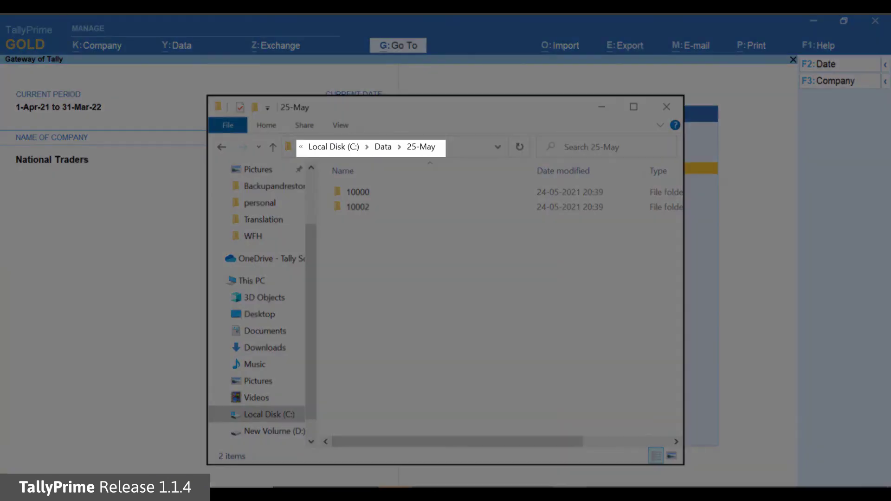